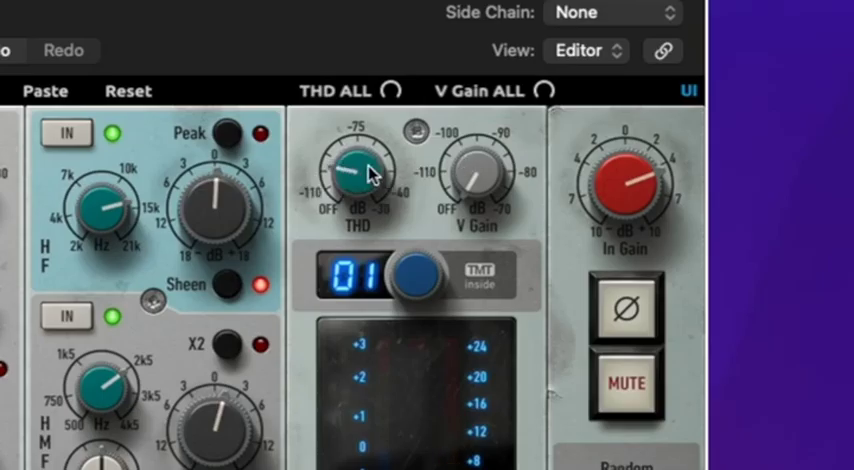
# - Raise the THD distortion knob from near minimum to about -35 dB
pyautogui.moveTo(360, 175)
pyautogui.mouseDown()
pyautogui.moveTo(410, 128)
pyautogui.moveTo(420, 75)
pyautogui.mouseUp()
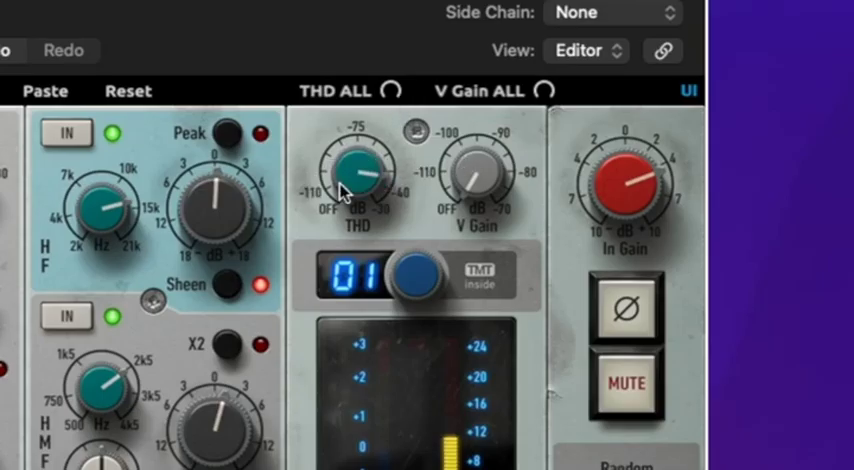
pyautogui.moveTo(345, 190); pyautogui.dragTo(345, 160)
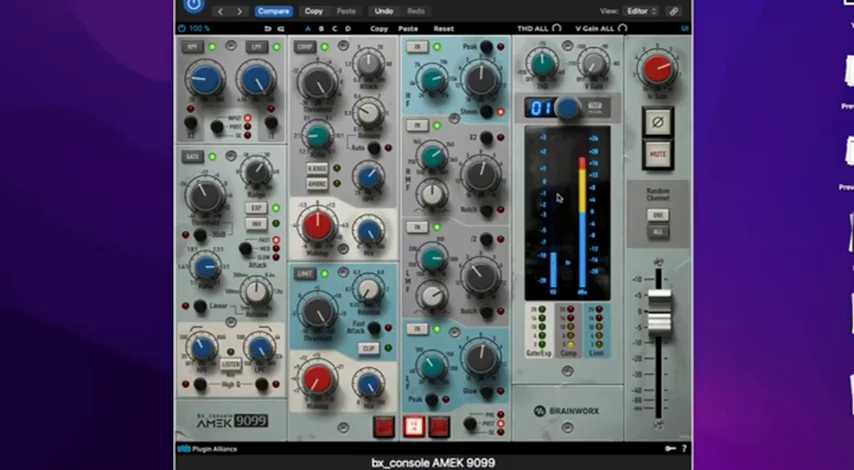
pyautogui.click(565, 107)
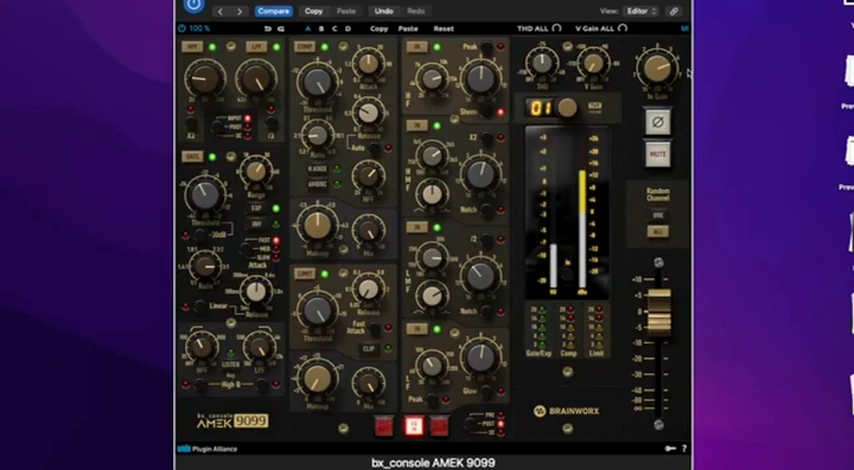
pyautogui.click(686, 29)
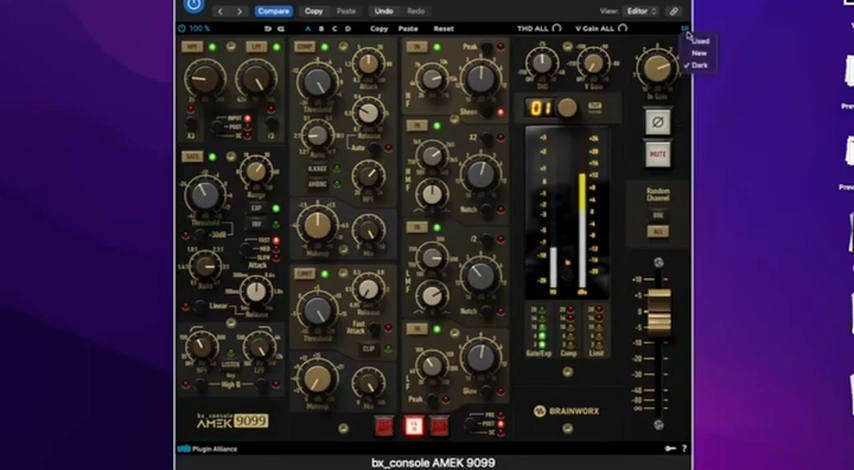
pyautogui.click(697, 42)
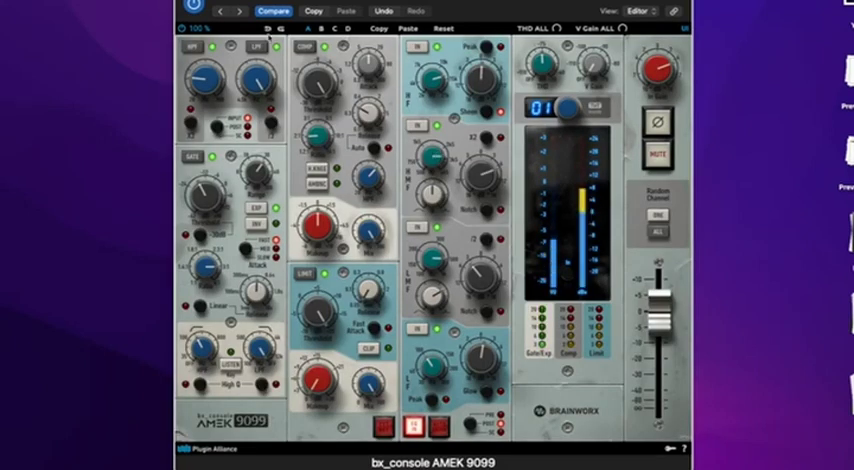